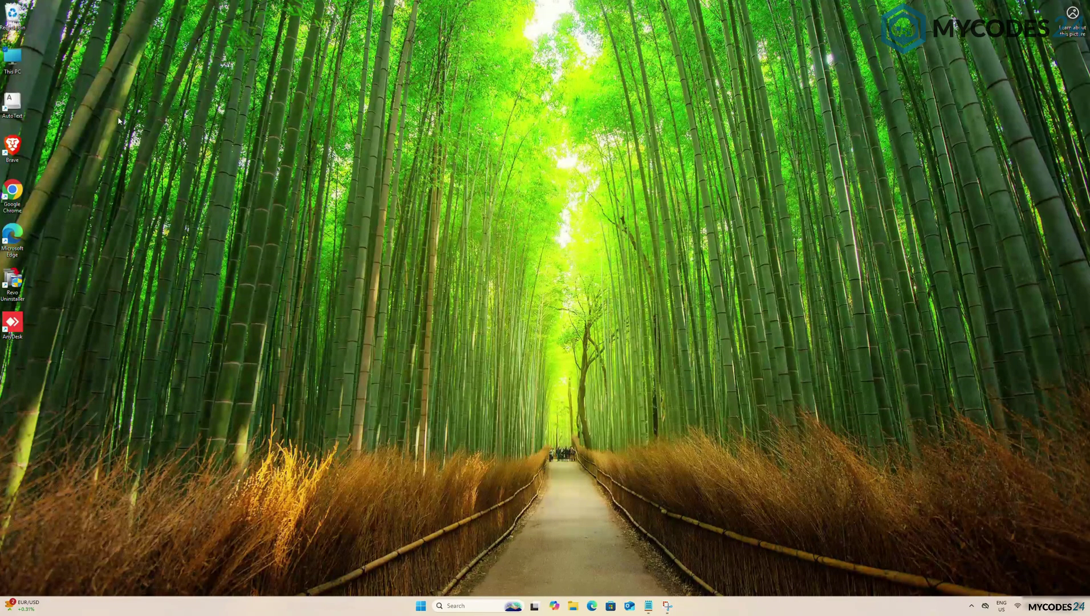
# Open This PC's properties and confirm the Edition under Windows specifications reads Windows 11 Home
pyautogui.rightClick(20, 62)
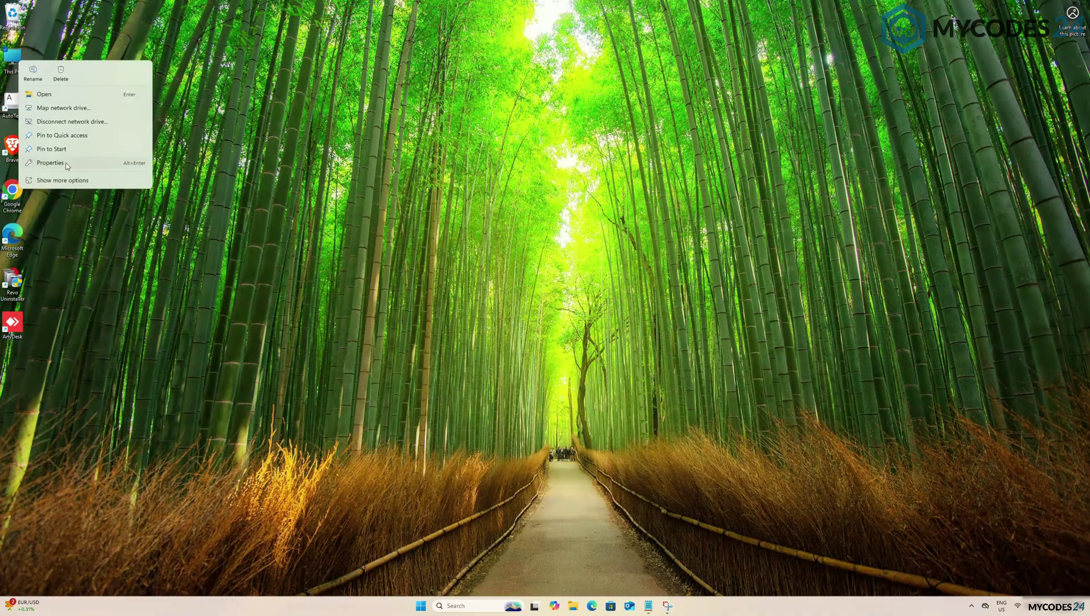
pyautogui.click(50, 162)
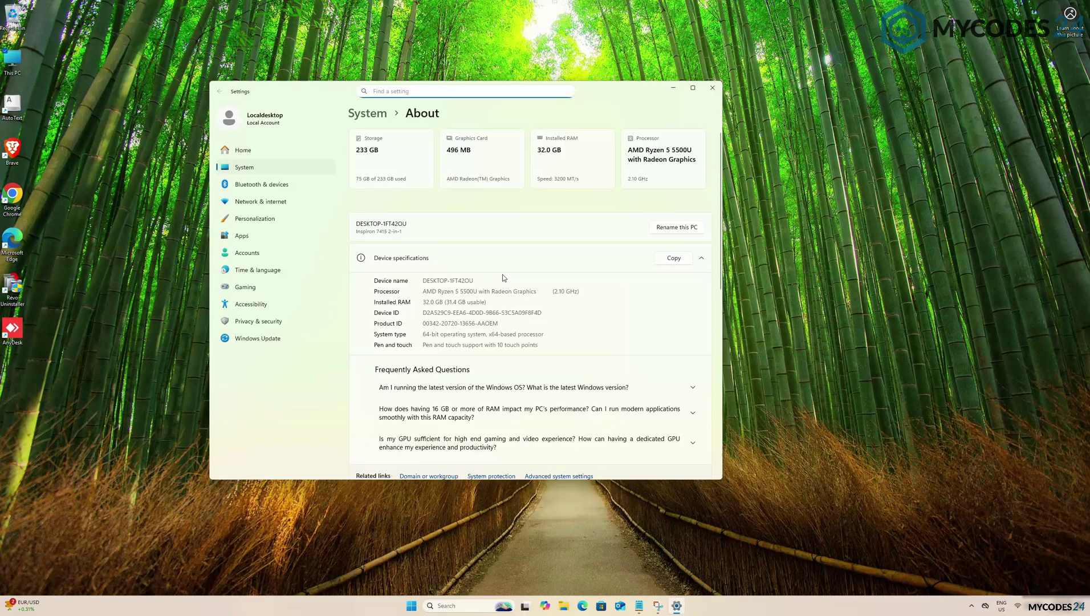
pyautogui.scroll(-3, 503, 278)
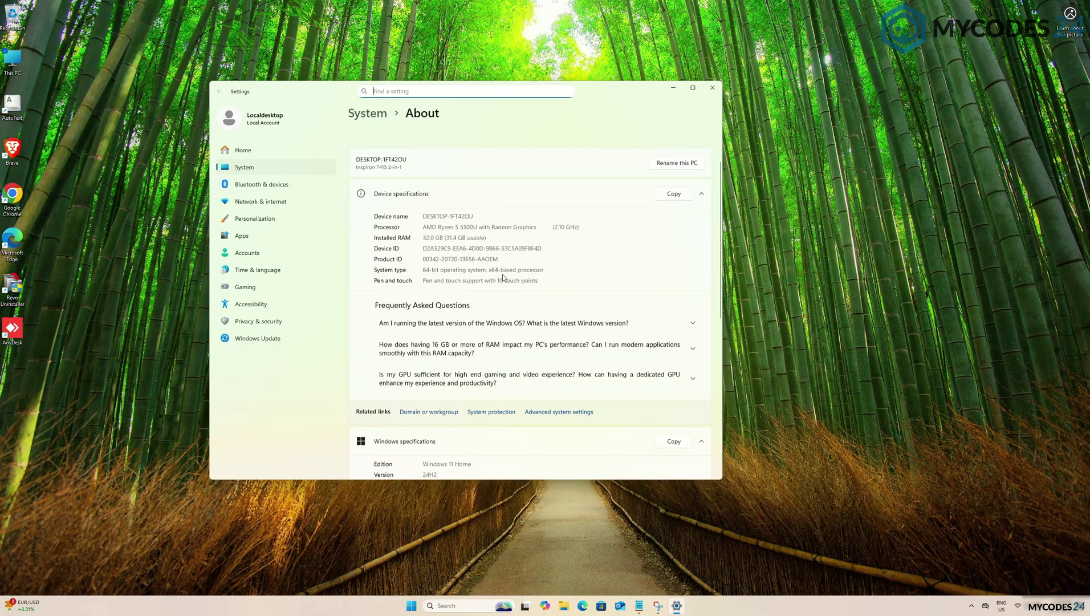
pyautogui.scroll(-2, 503, 278)
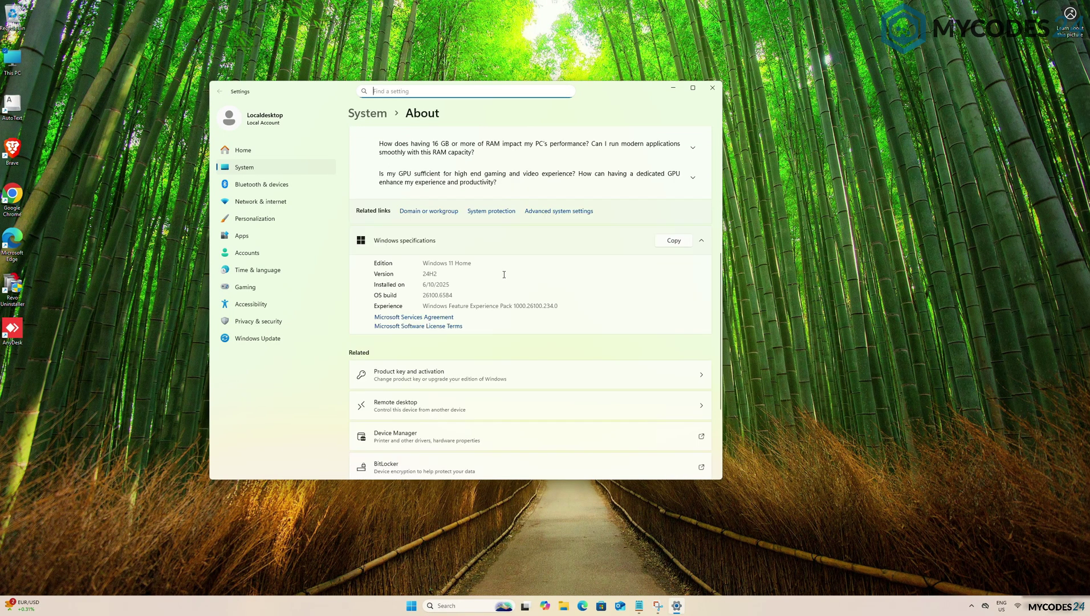
pyautogui.scroll(-3, 504, 275)
pyautogui.scroll(2, 508, 236)
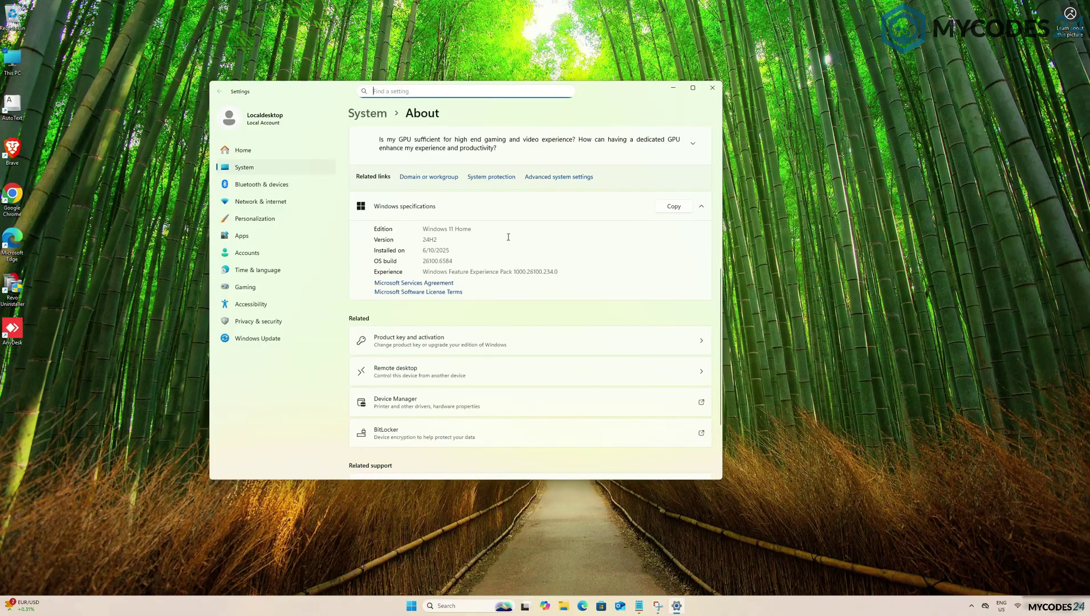
pyautogui.moveTo(472, 228); pyautogui.dragTo(419, 229)
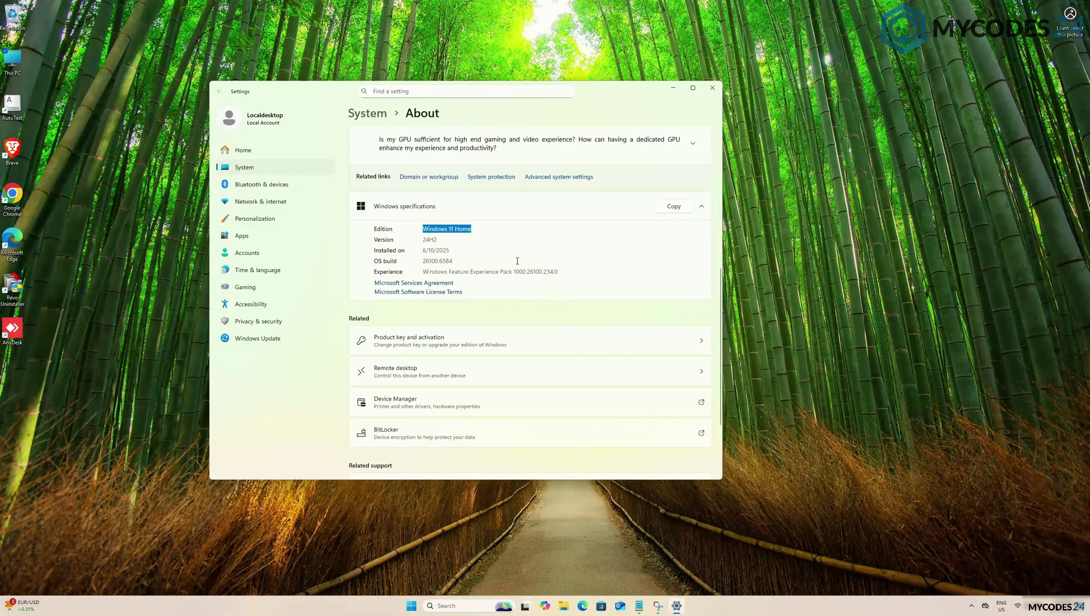
pyautogui.scroll(-1, 548, 275)
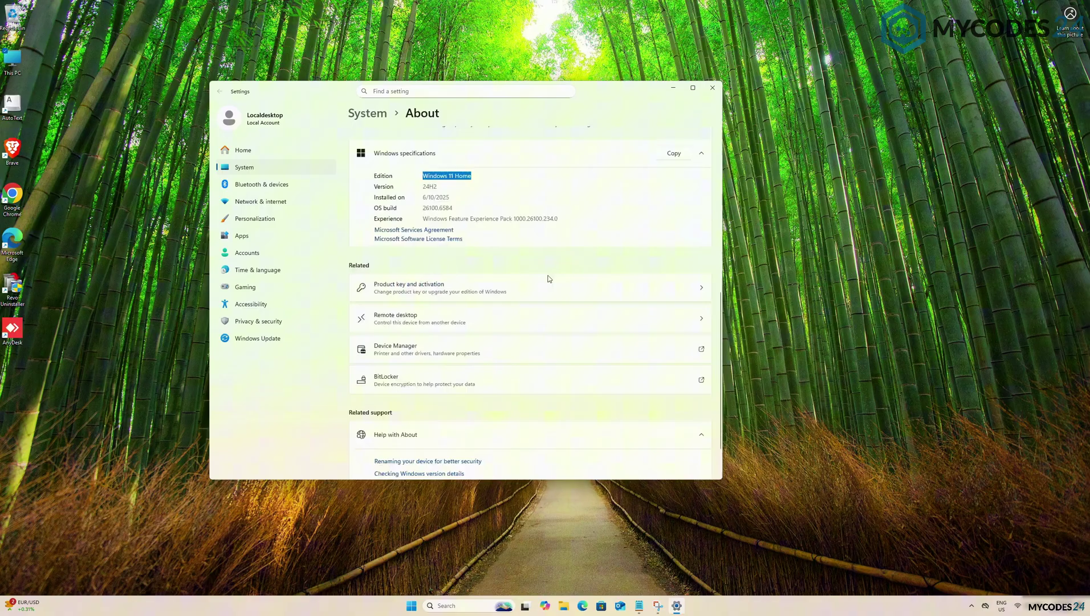
# Open Product key and activation, expand Activation state to show the digital license, and check Wi-Fi status
pyautogui.click(515, 289)
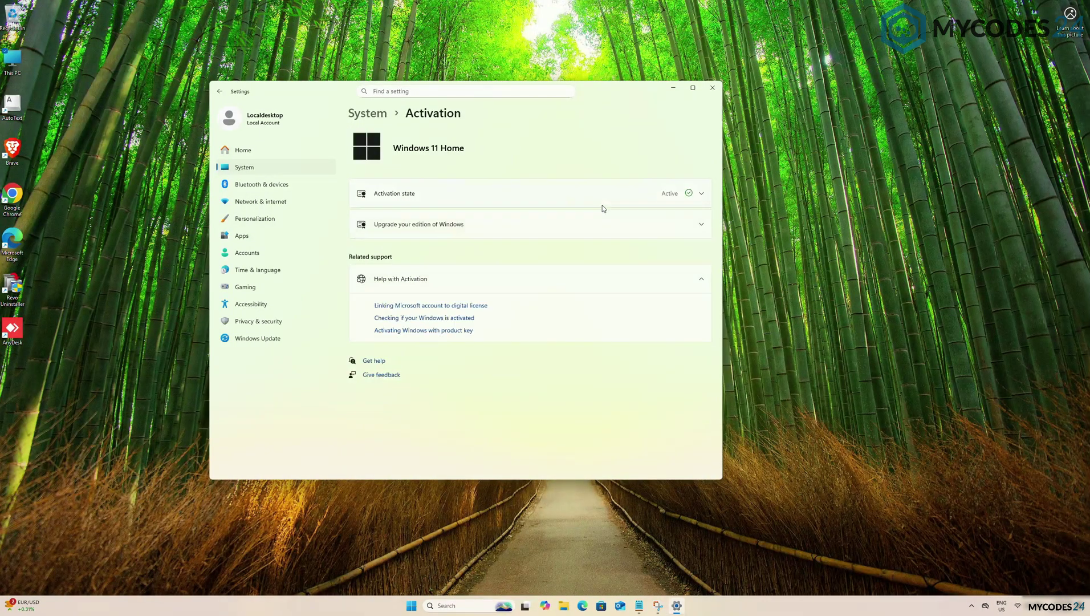
pyautogui.click(604, 201)
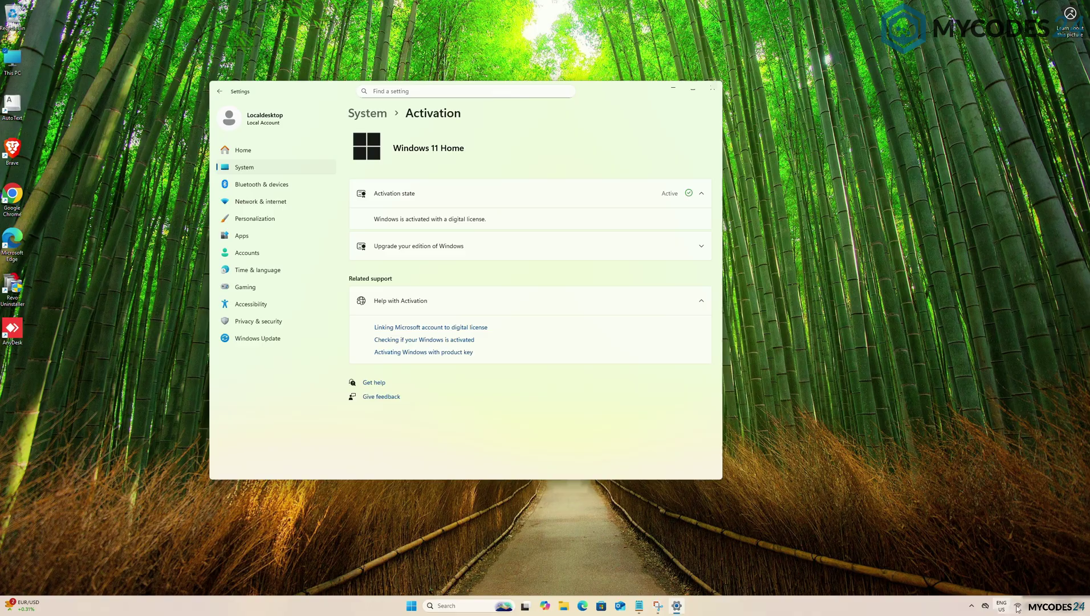
pyautogui.click(1018, 609)
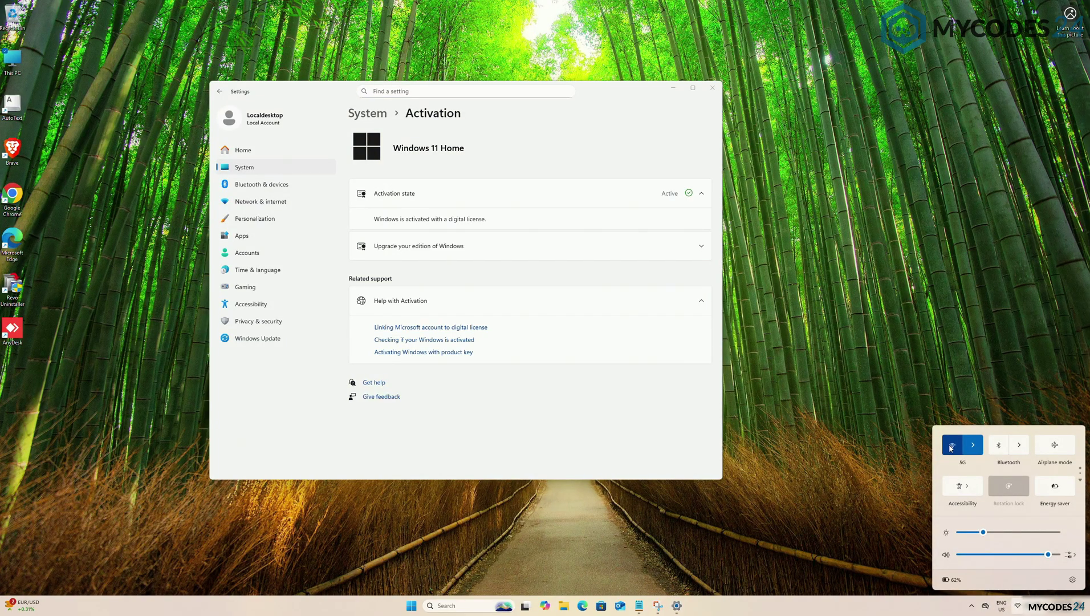
# Under Upgrade your edition of Windows, enter the Windows 11 Pro product key and submit it
pyautogui.click(661, 251)
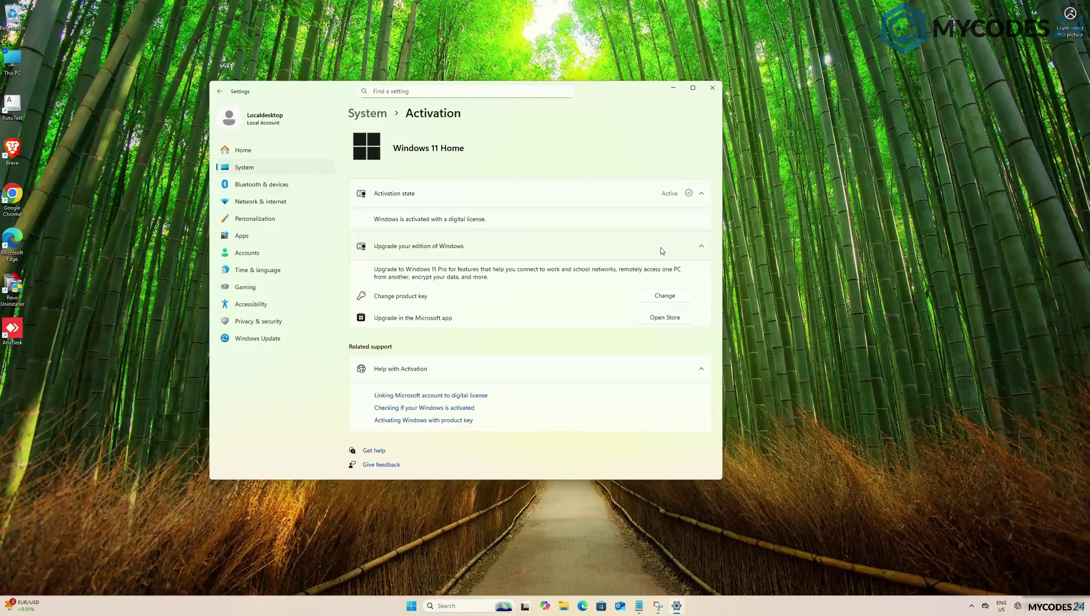
pyautogui.click(665, 296)
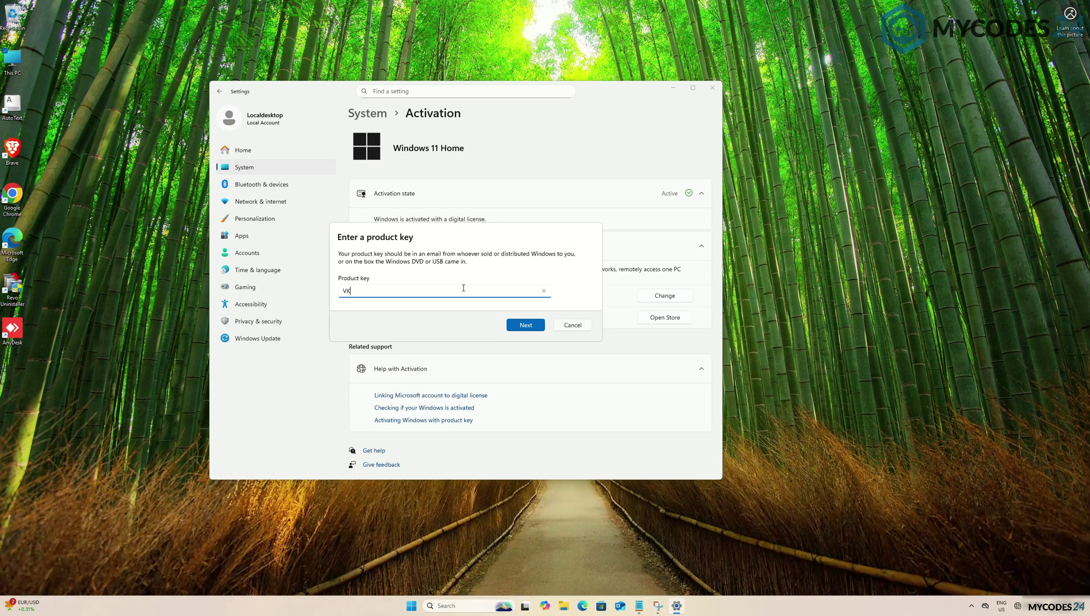
pyautogui.write('NPHTM-C97JM-9MPGT-3')
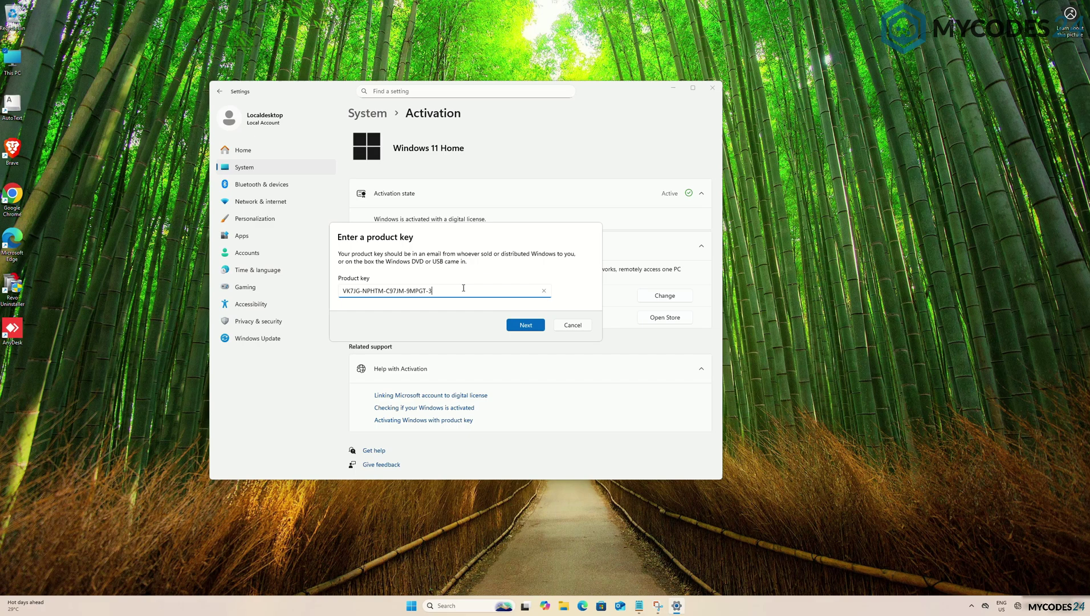
pyautogui.write('V66T')
pyautogui.click(525, 326)
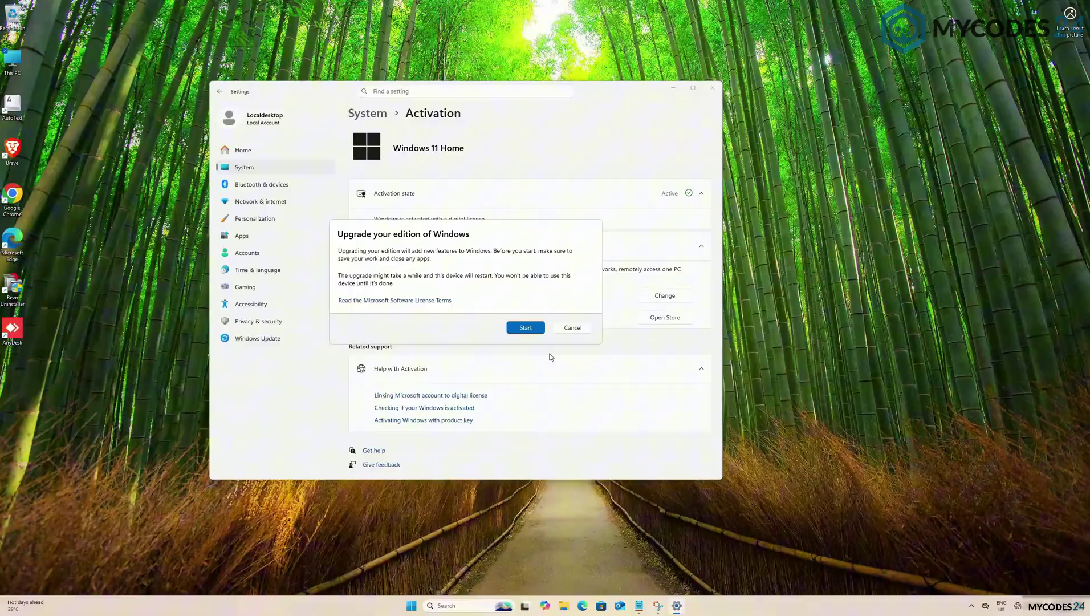
# Start the Windows 11 Pro upgrade, then reopen About (Win+Pause) to confirm Windows 11 Pro, version 24H2
pyautogui.click(525, 328)
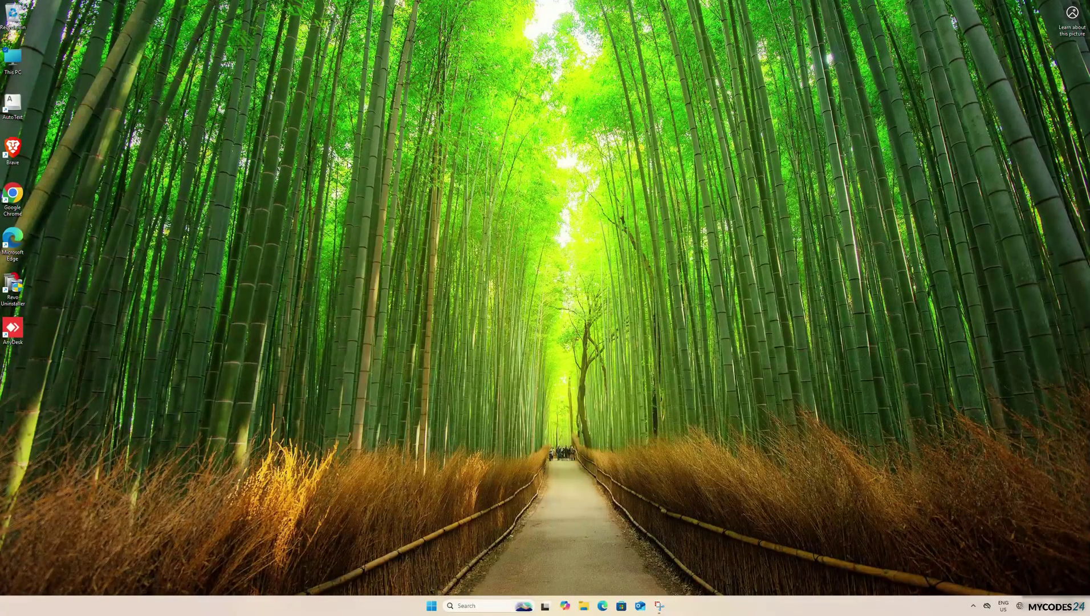
pyautogui.press('super+Pause')
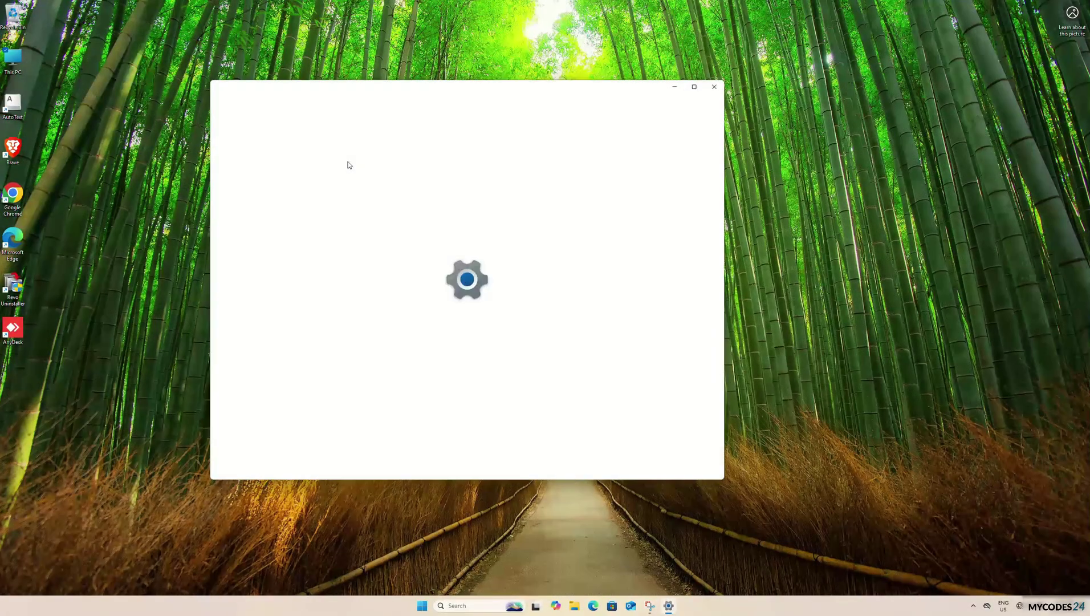
pyautogui.scroll(-3, 473, 277)
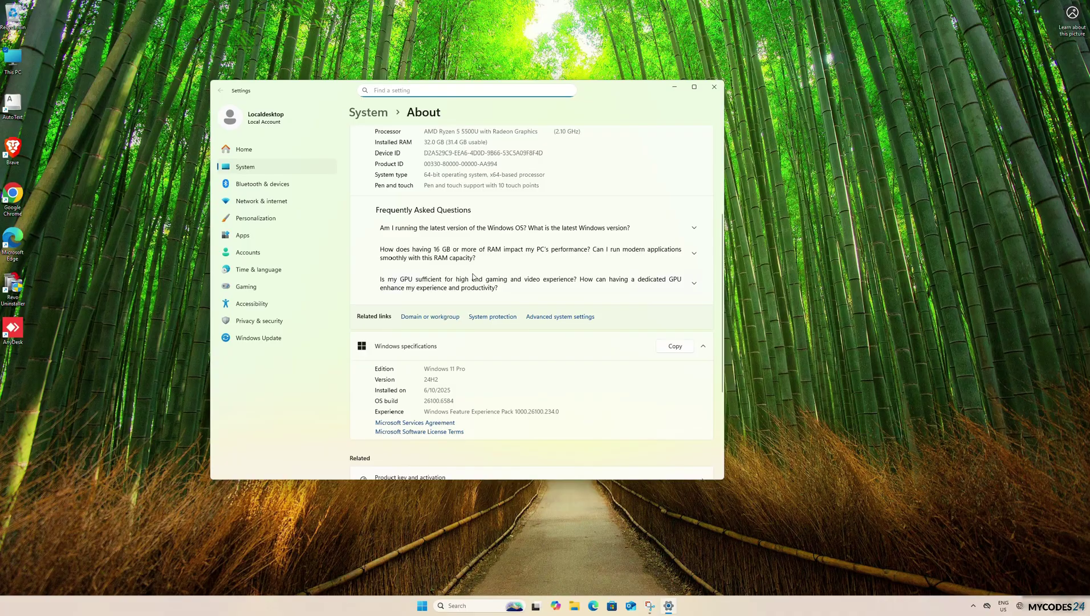
pyautogui.scroll(-3, 442, 370)
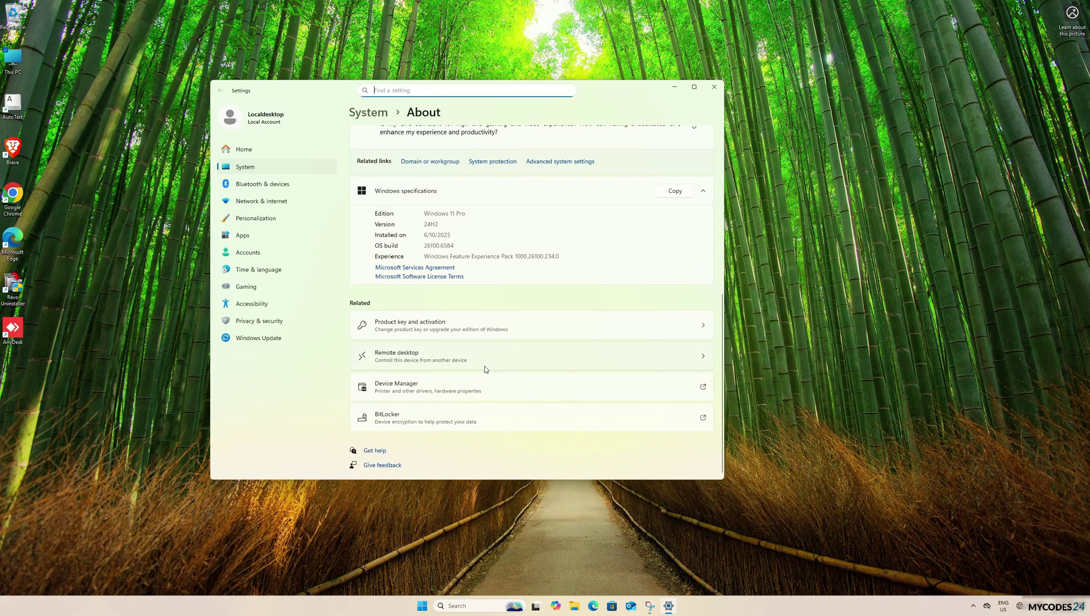
# View the activation page showing Windows 11 Pro not active (0x80072EE7) and turn Wi-Fi on
pyautogui.click(459, 323)
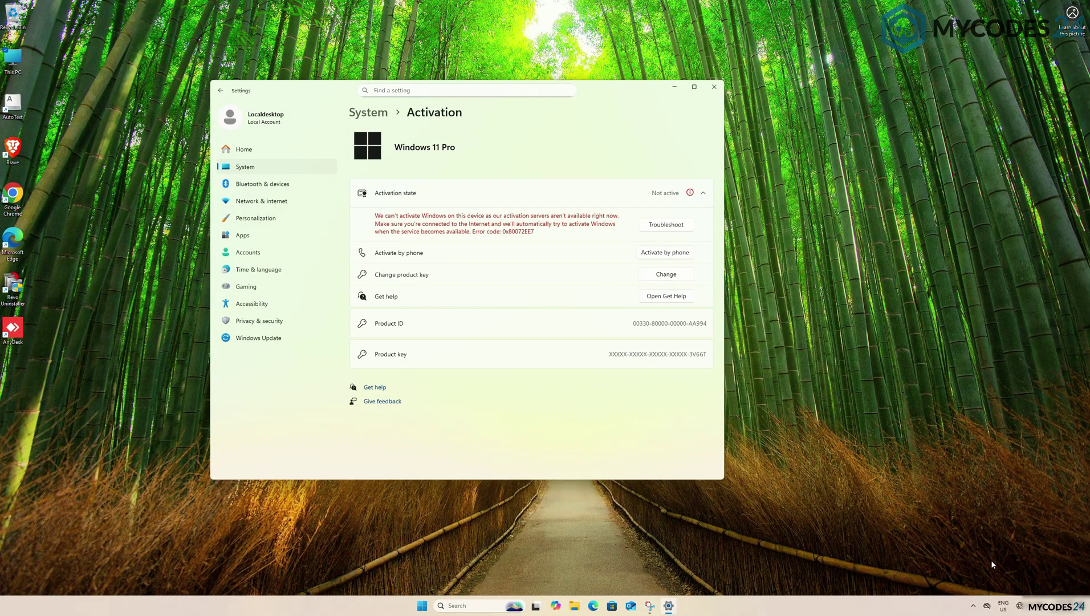
pyautogui.click(1020, 605)
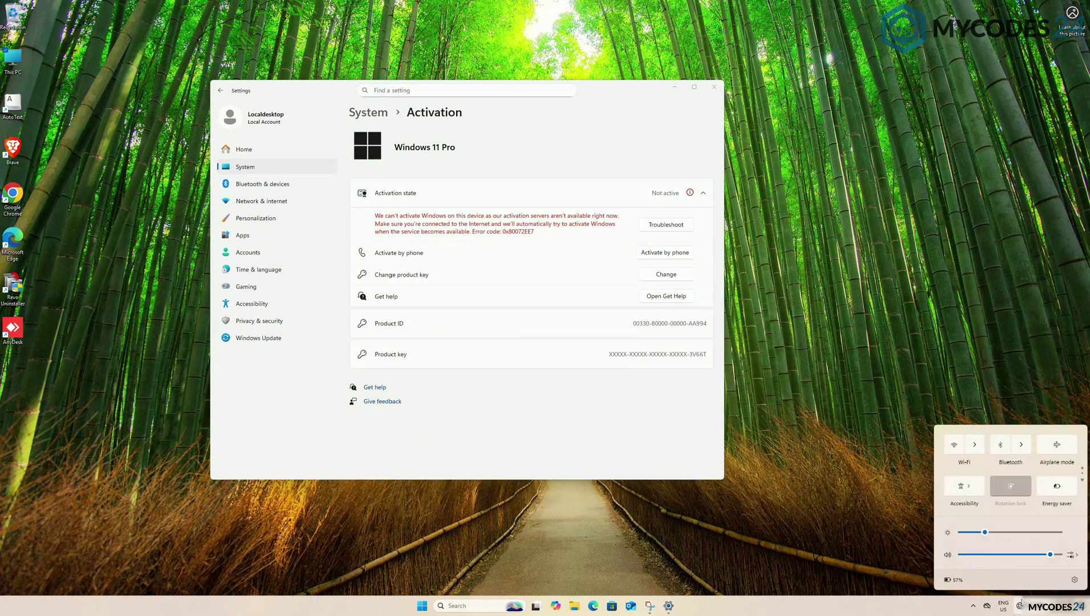
pyautogui.click(956, 446)
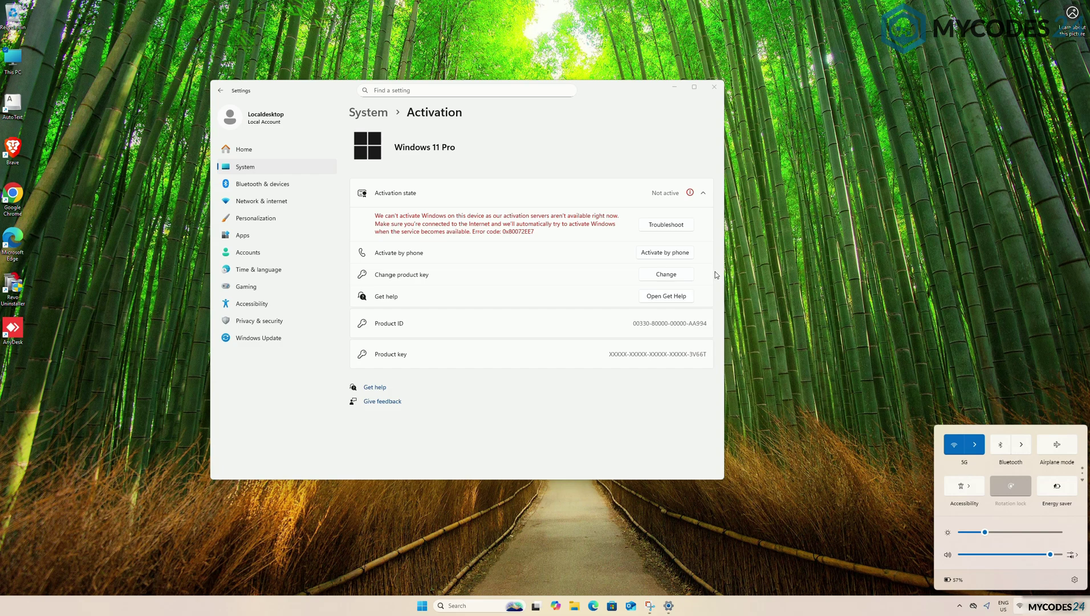
# Enter the genuine product key, activate Windows 11 Pro, and confirm its digital license activation state
pyautogui.click(666, 275)
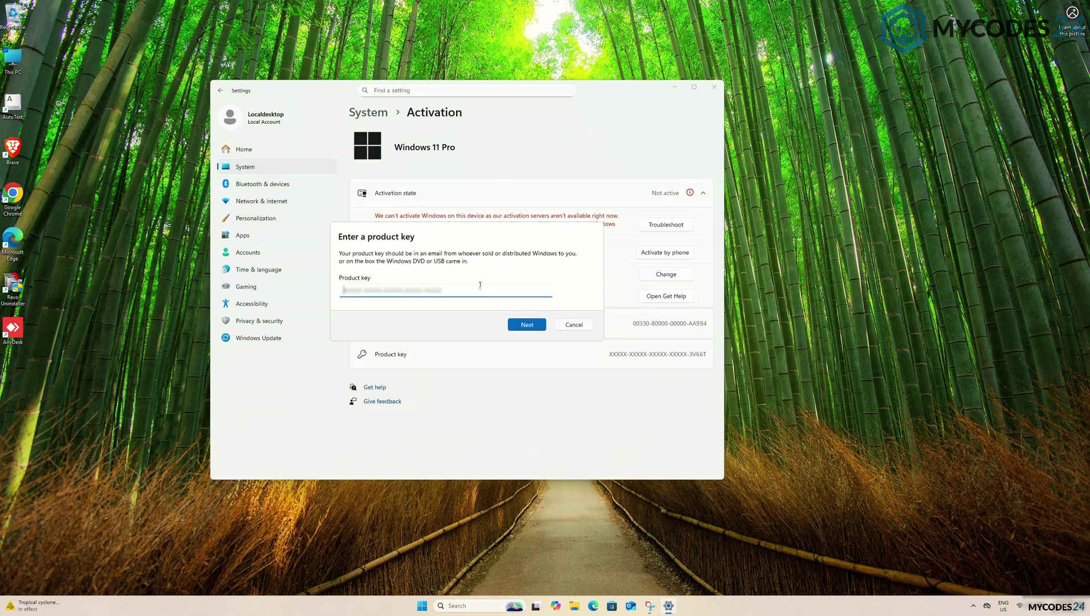
pyautogui.write('XXXXX-XXXXX-XXXXX-XXXXX-XXXXX')
pyautogui.click(520, 326)
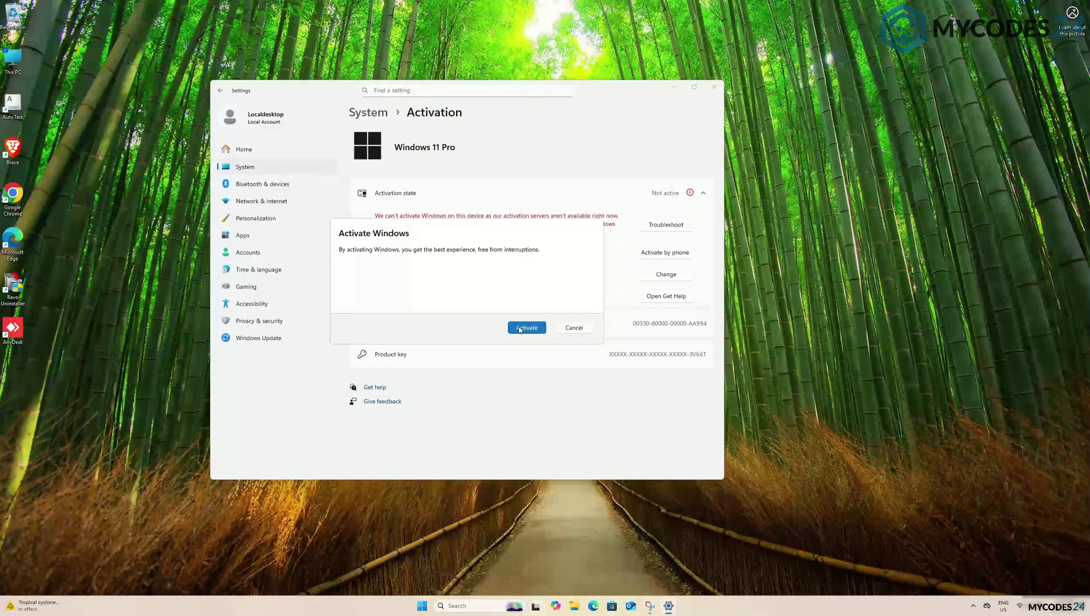
pyautogui.click(521, 328)
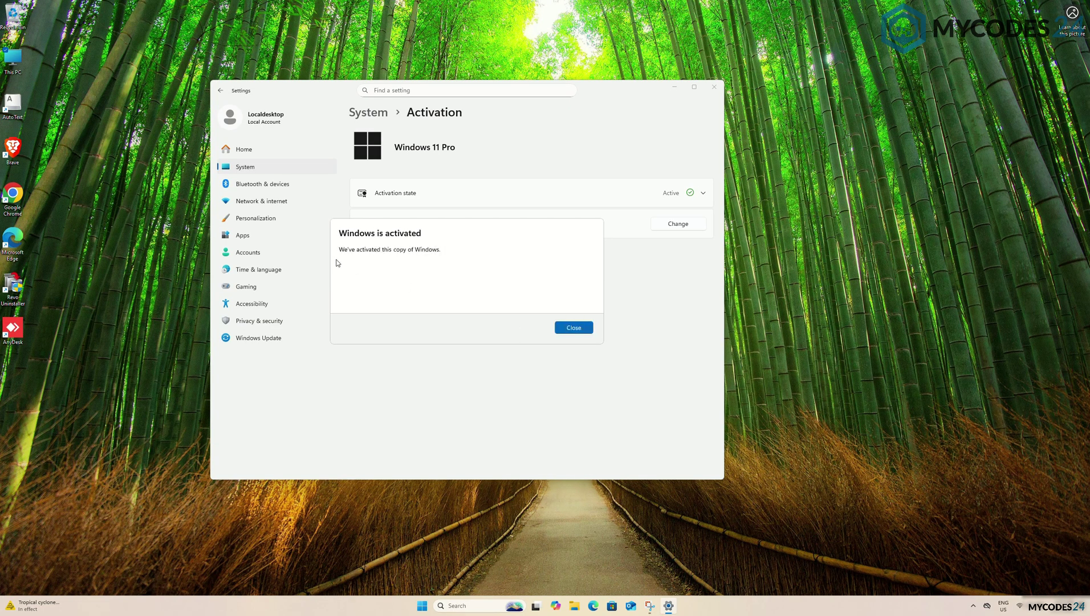
pyautogui.click(573, 328)
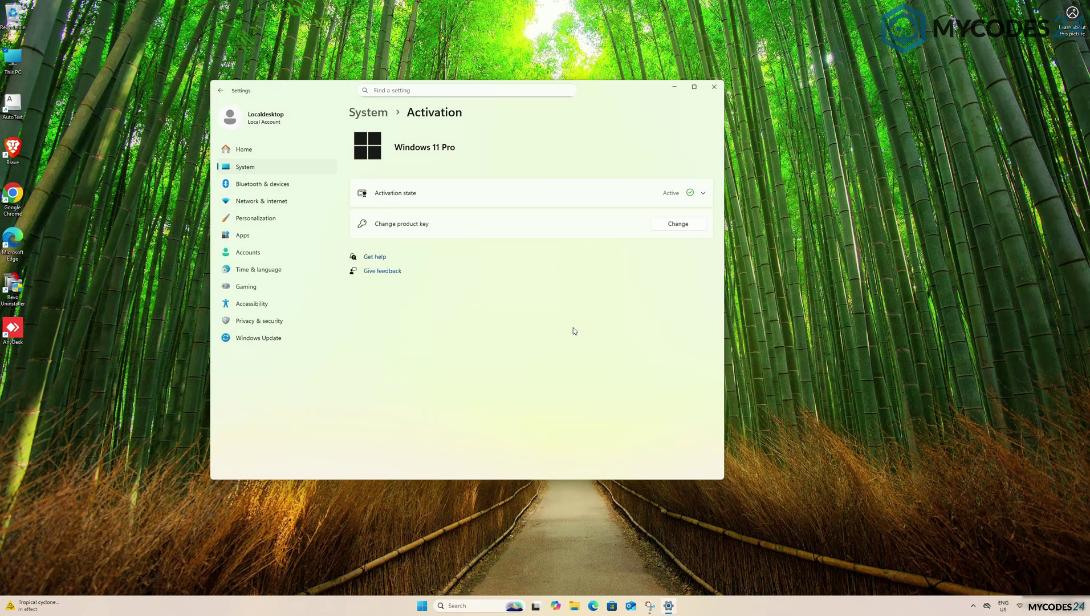
pyautogui.click(598, 199)
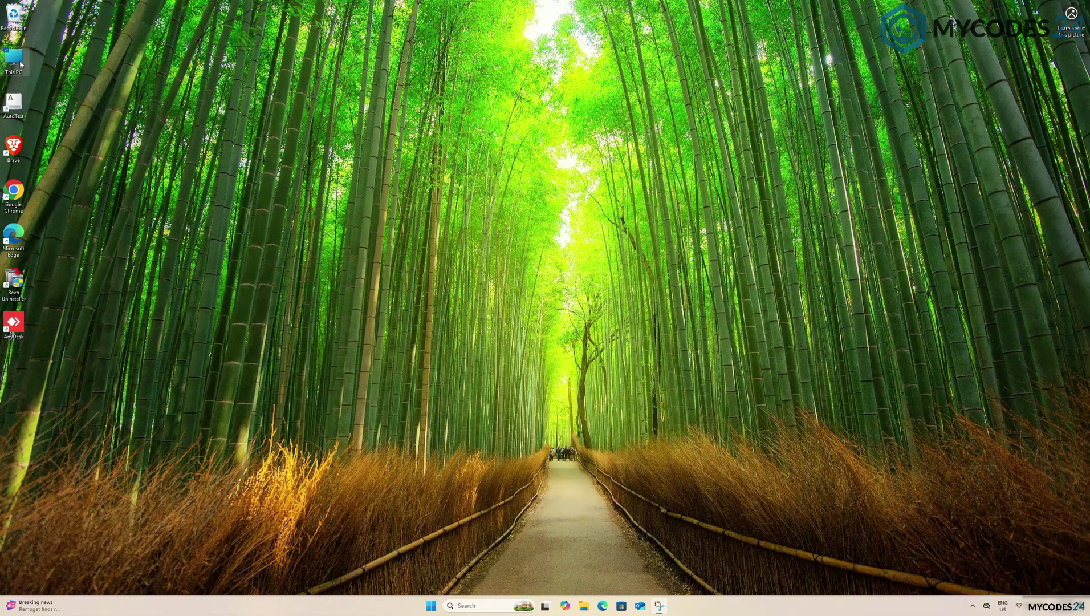
# From This PC's properties, go to Windows Update and run Check for updates
pyautogui.rightClick(21, 64)
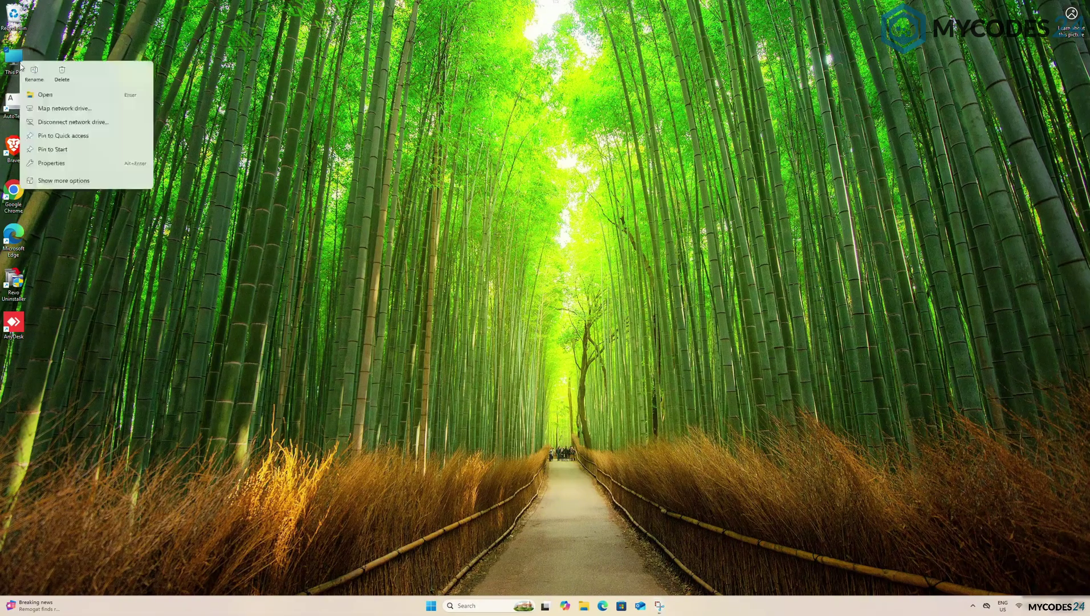
pyautogui.click(66, 162)
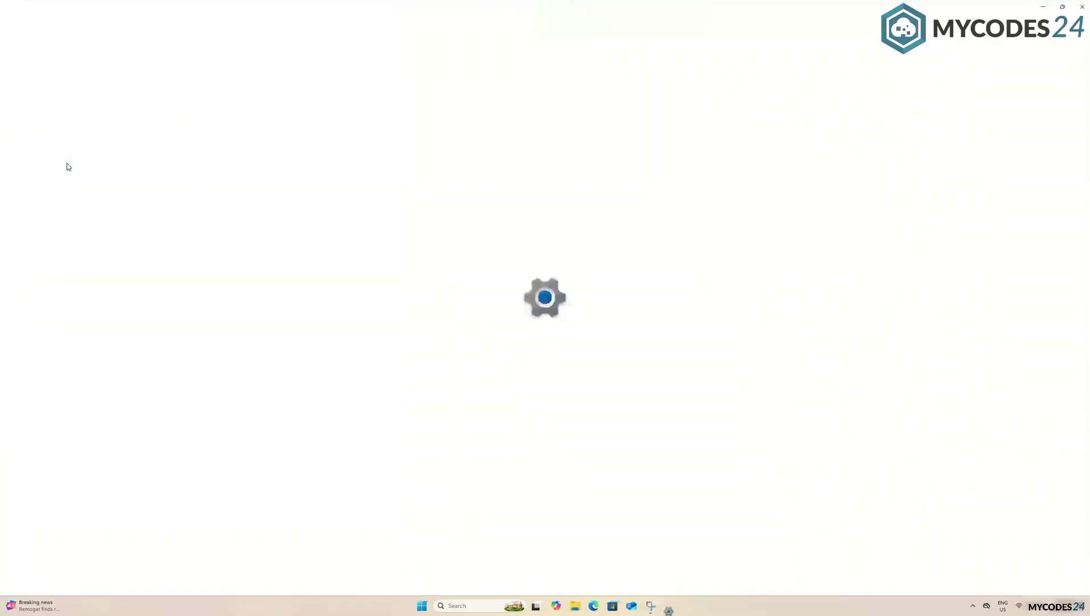
pyautogui.click(63, 259)
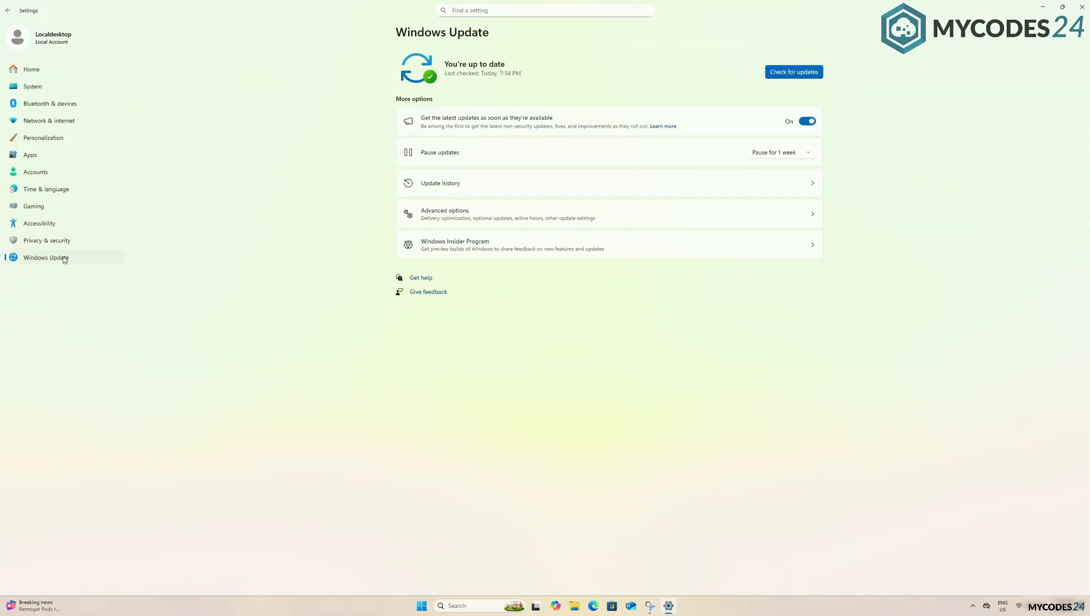
pyautogui.click(784, 73)
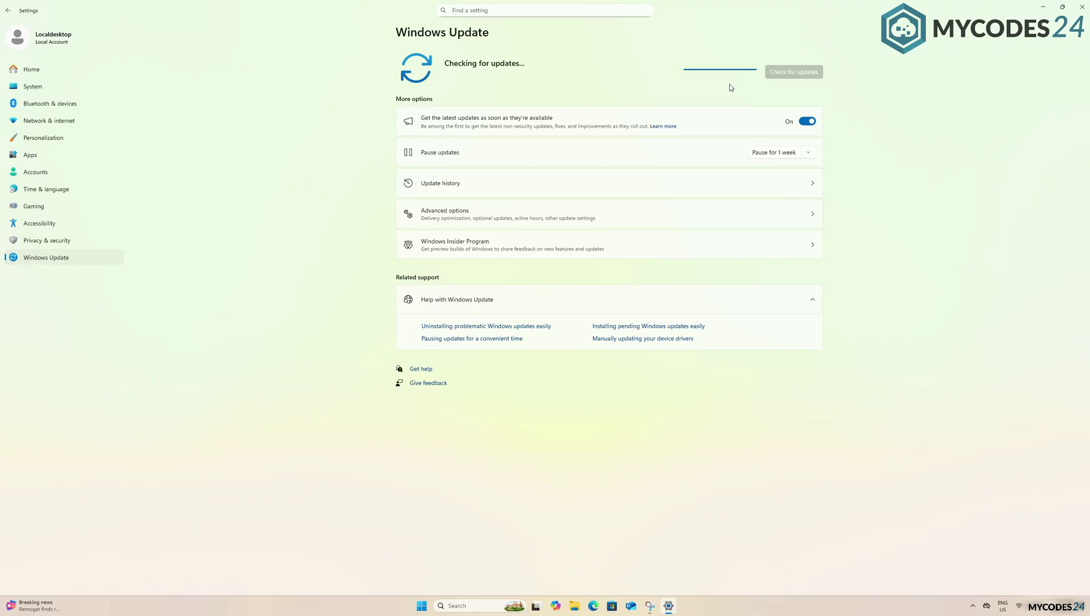